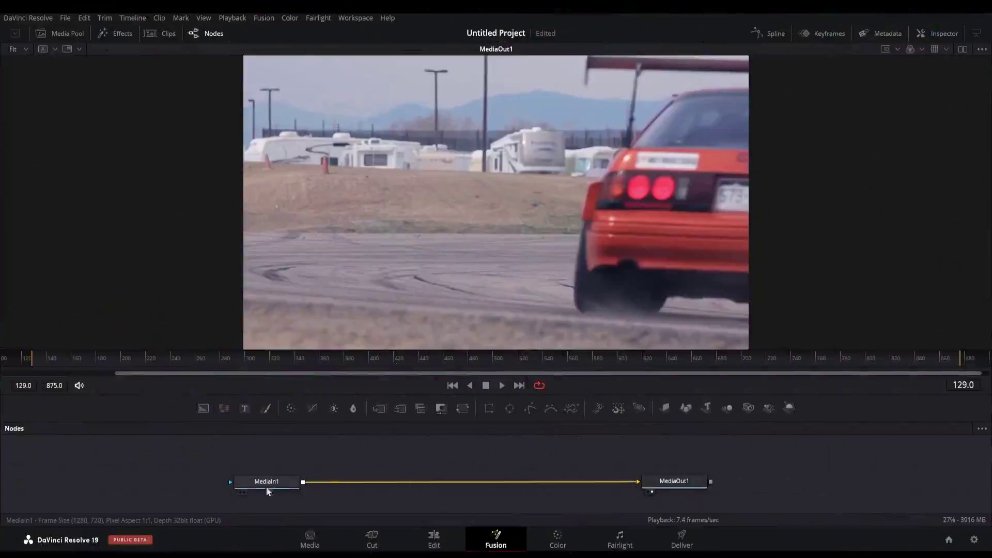
Preview the car clip and return to its first frame.
key(space)
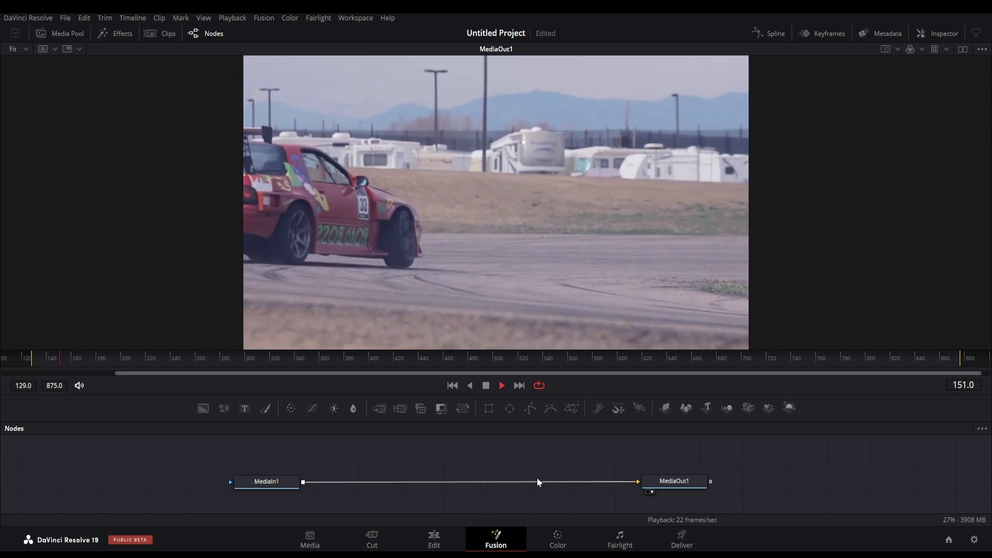
key(space)
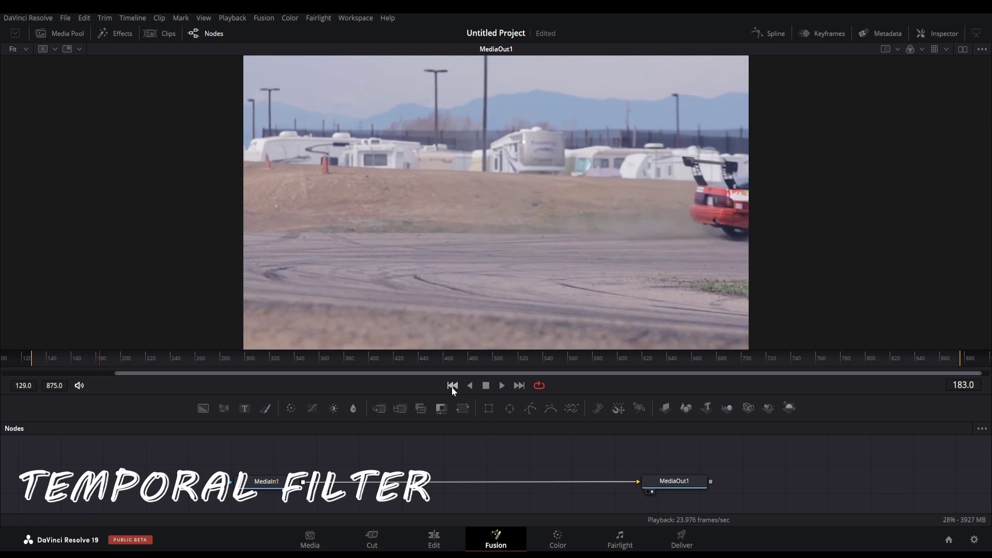
click(451, 385)
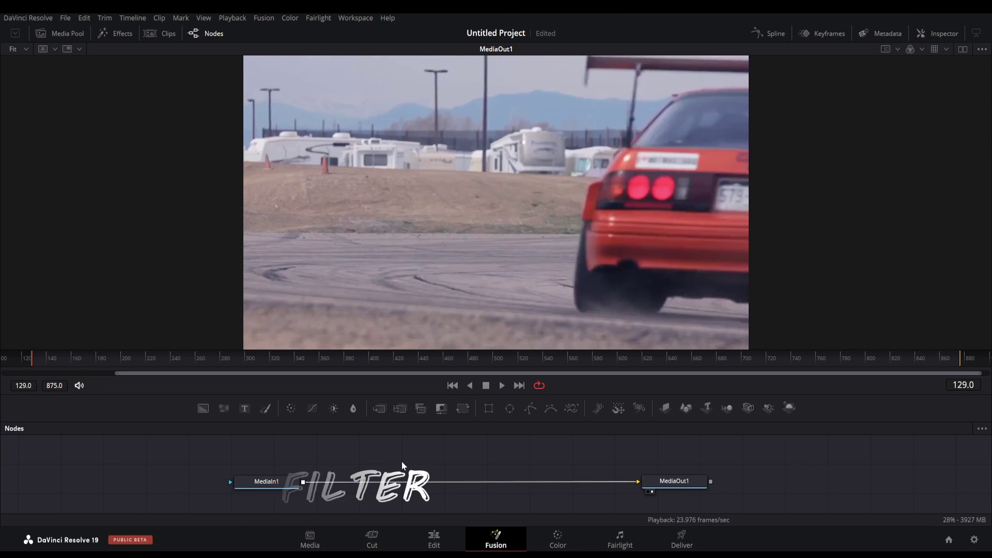
Insert a Temporal Filter node between MediaIn1 and MediaOut1.
key(shift+space)
text(temp)
key(BackSpace)
key(BackSpace)
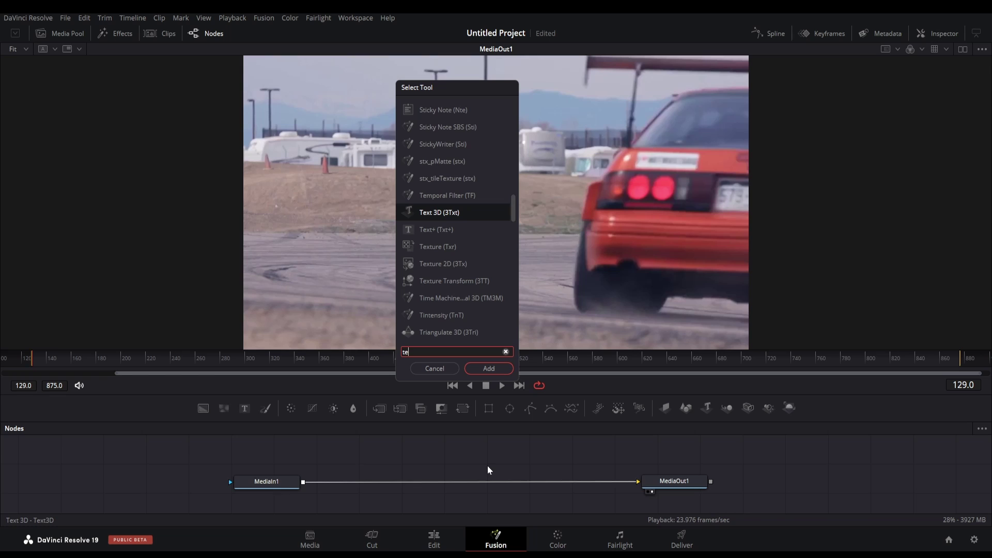
text(mpor)
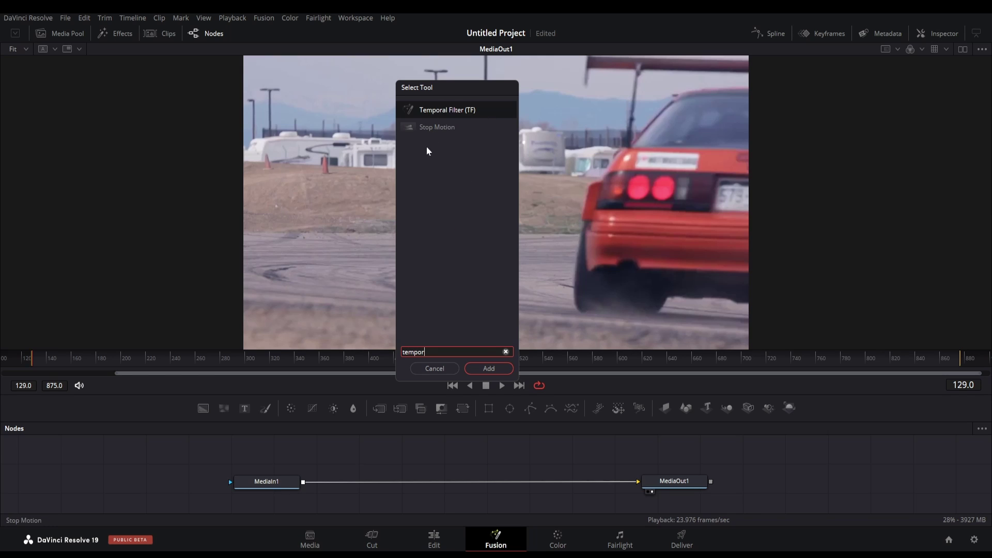
click(488, 369)
drag(415, 471, 386, 470)
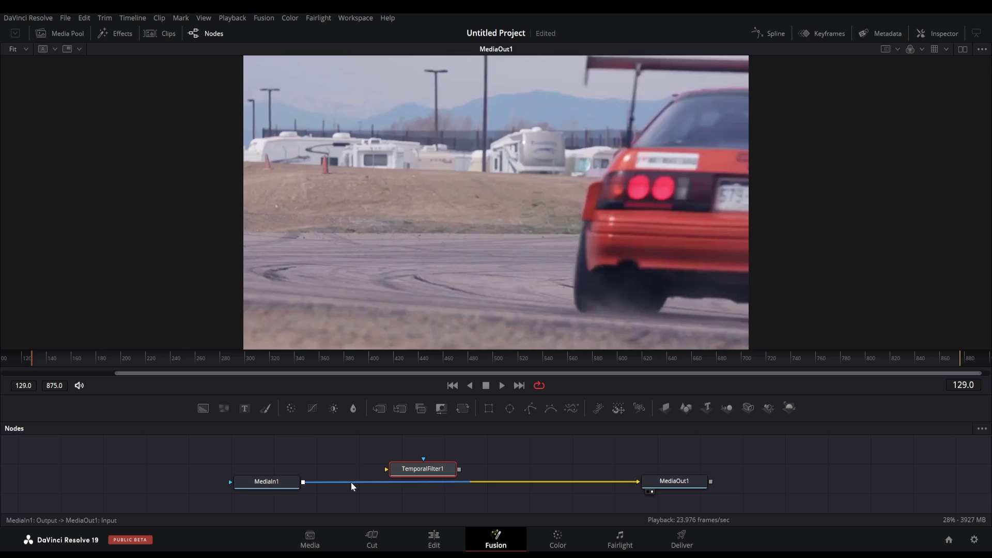
click(322, 484)
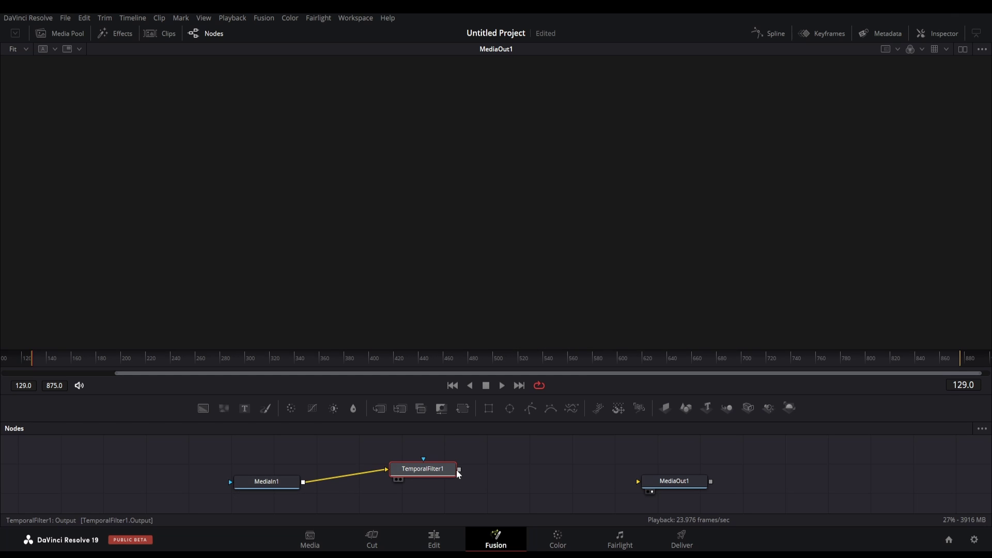
drag(596, 482, 641, 481)
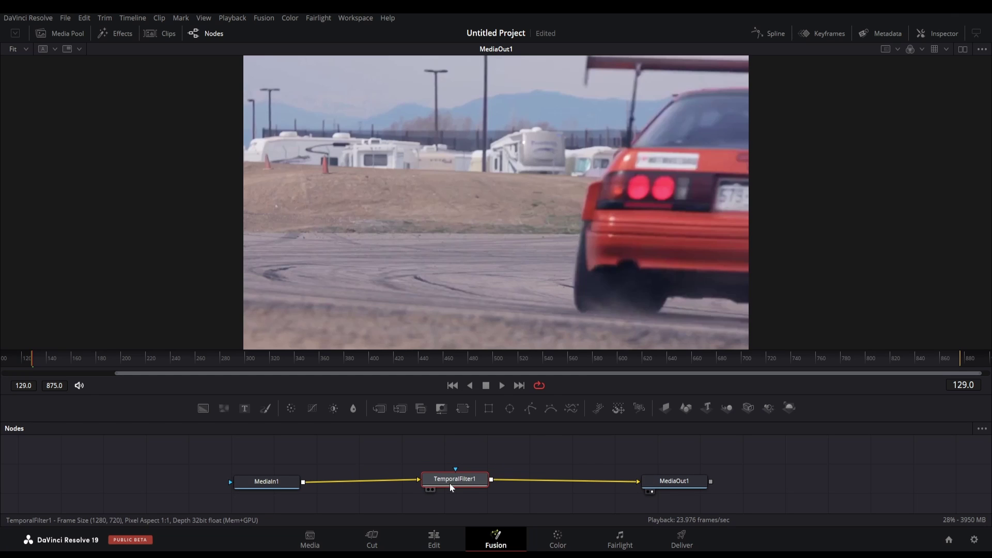
Play the filtered clip while trying frames either side, Max mode and a higher threshold.
click(936, 34)
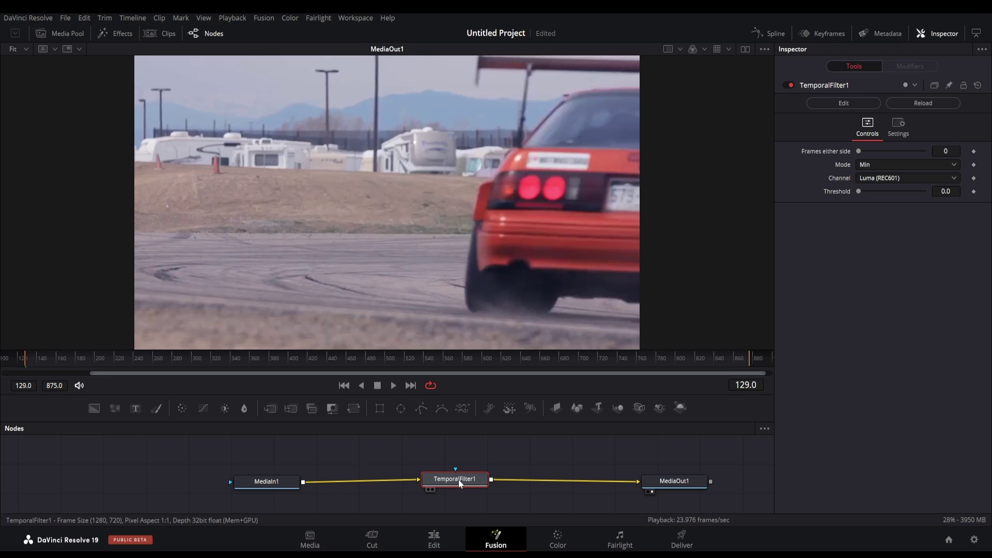
key(space)
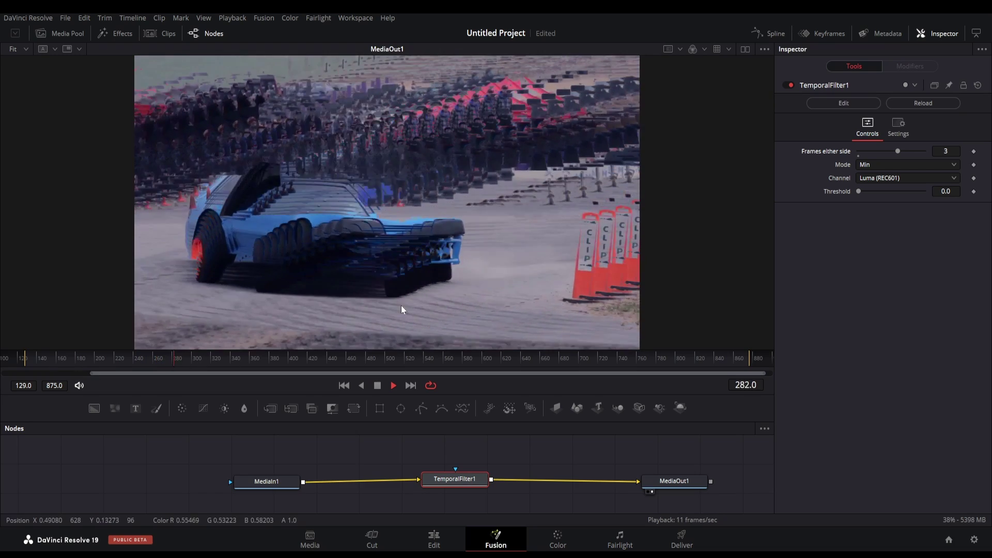
mouse_move(898, 151)
mouse_down()
mouse_move(884, 151)
mouse_move(901, 156)
mouse_up()
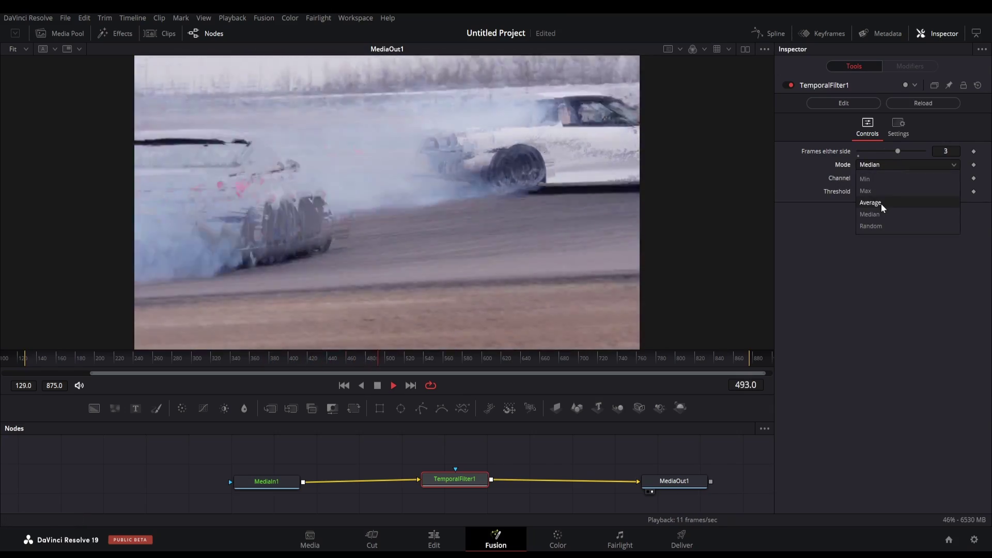
click(868, 191)
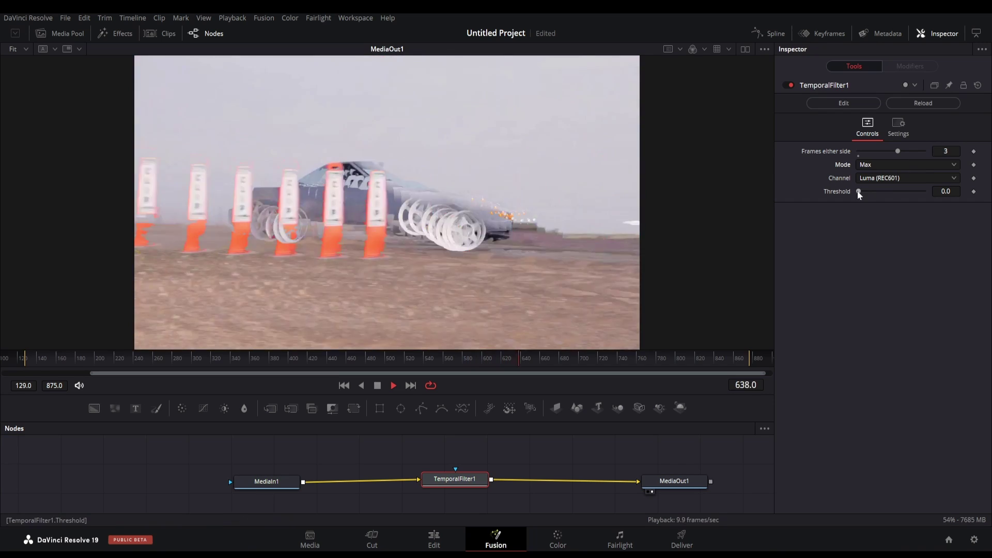
mouse_move(859, 192)
mouse_down()
mouse_move(889, 194)
mouse_move(864, 193)
mouse_up()
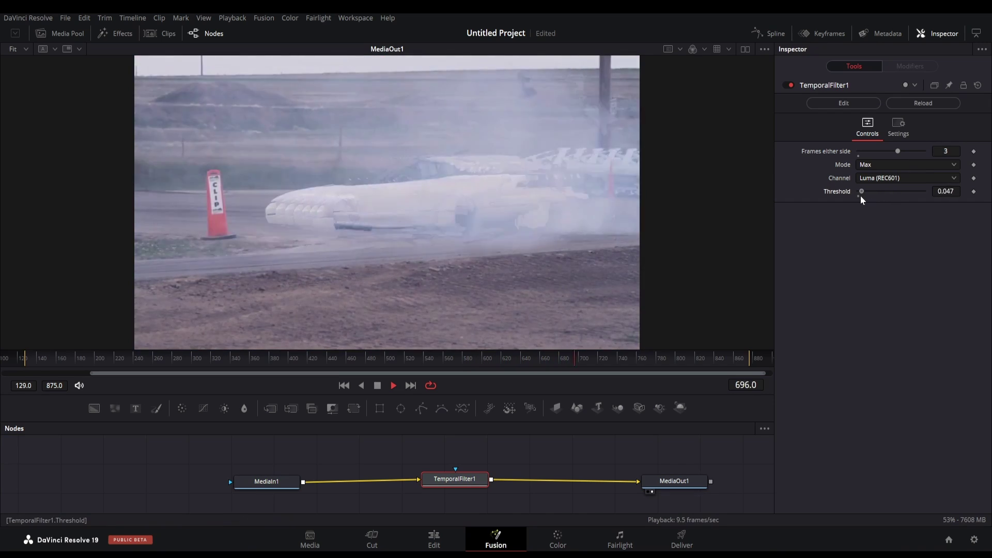
Set the Temporal Filter to Median mode with 4 frames either side.
click(880, 165)
click(885, 164)
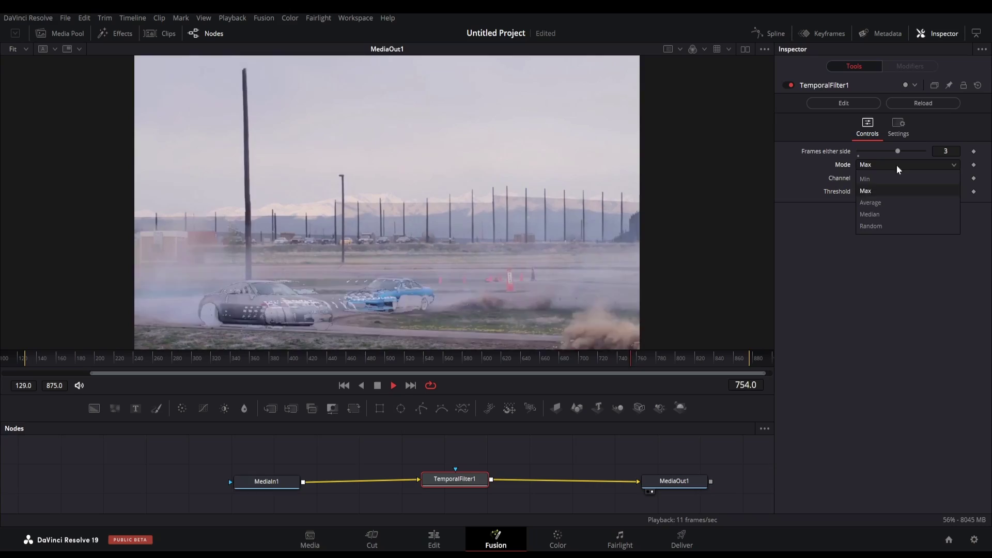
click(876, 200)
drag(898, 150, 911, 152)
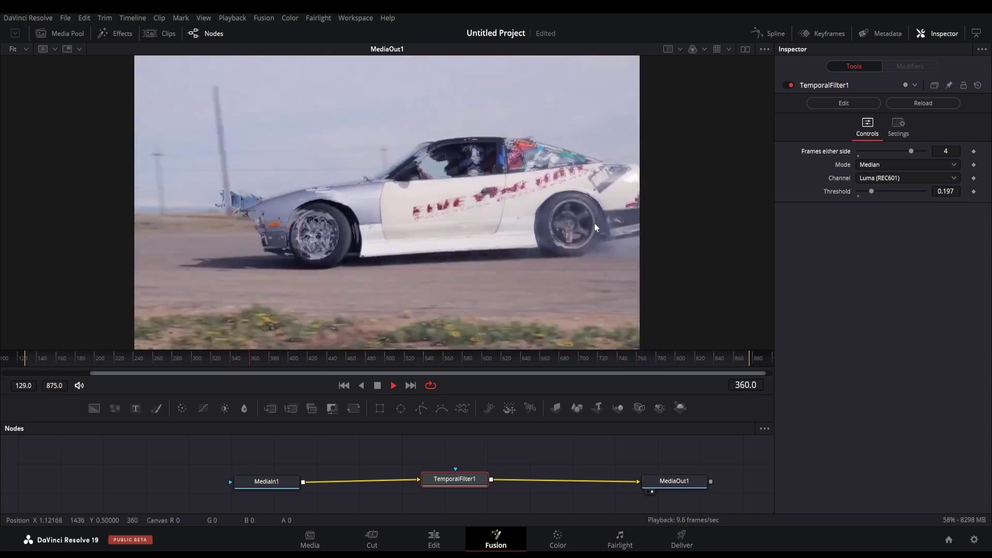
click(895, 182)
click(876, 217)
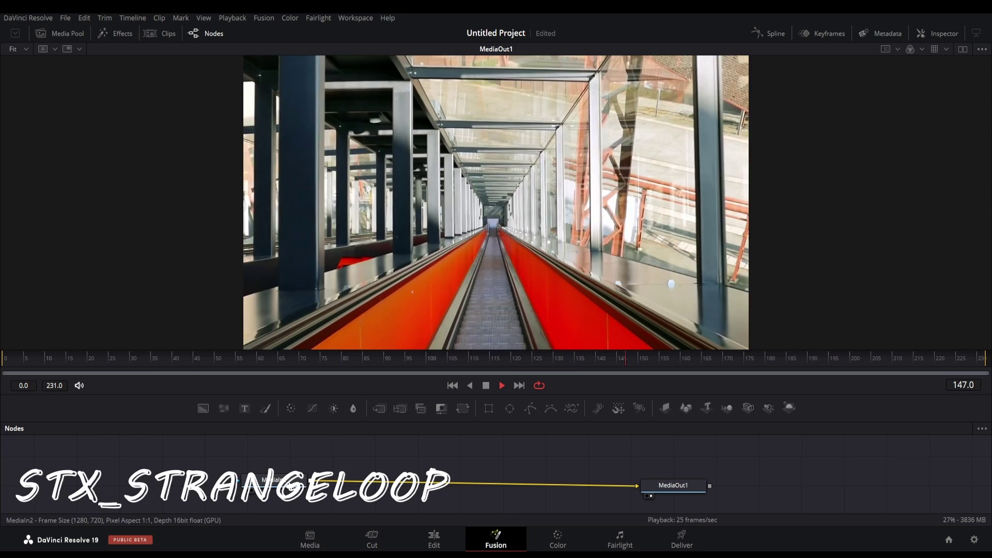
Insert stx_strangeLoop after MediaIn2, also feeding MediaIn2 into its second input.
key(shift+space)
text(strange)
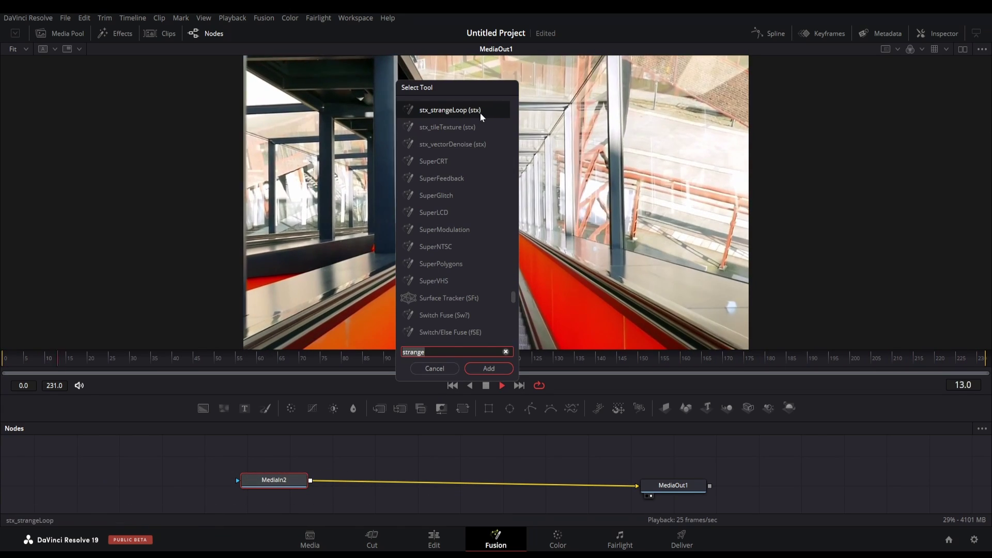
click(490, 369)
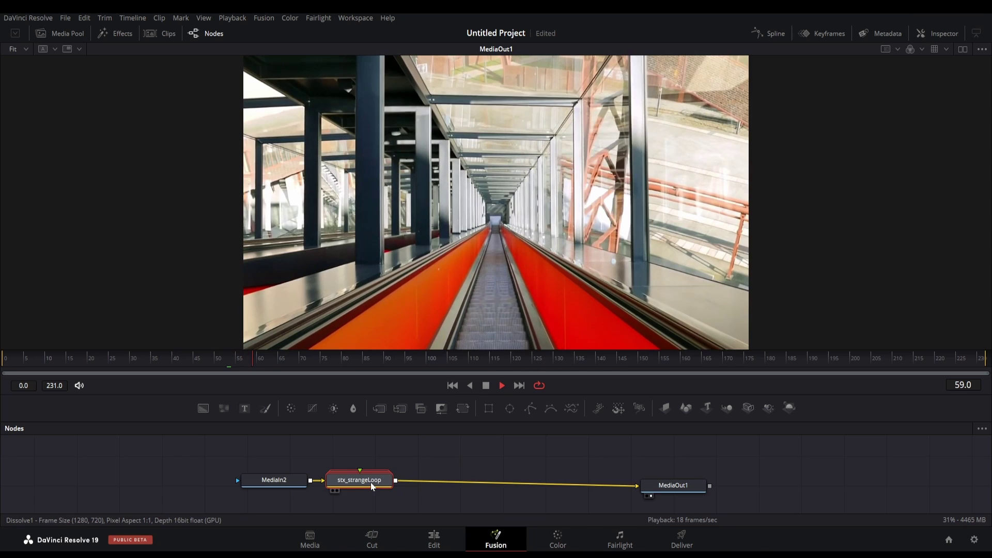
drag(371, 481, 455, 482)
key(space)
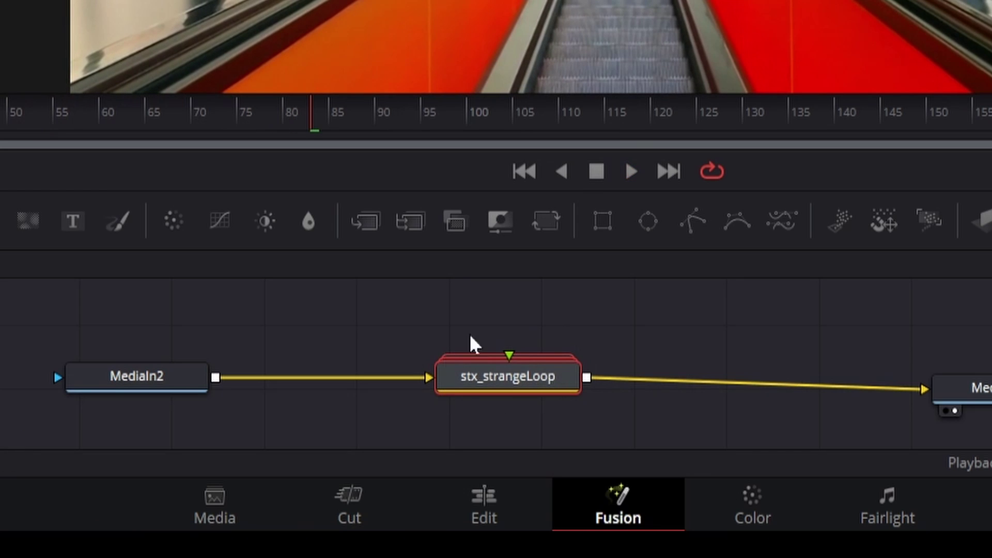
mouse_move(215, 379)
mouse_down()
mouse_move(493, 341)
mouse_move(508, 354)
mouse_up()
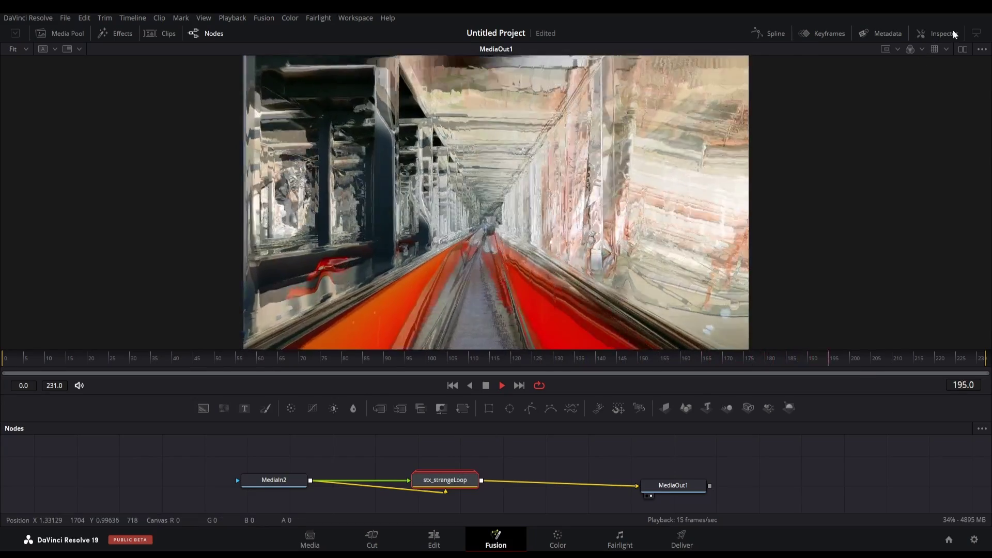
Raise the strangeLoop loop length, reset it to zero, then raise it slightly.
click(940, 33)
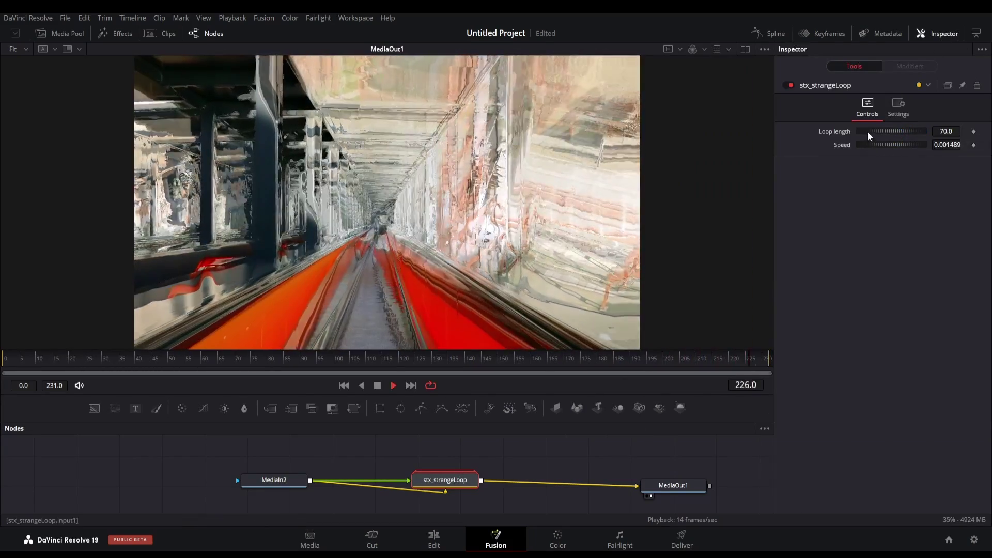
mouse_move(892, 135)
mouse_down()
mouse_move(902, 136)
mouse_move(881, 146)
mouse_move(890, 154)
mouse_up()
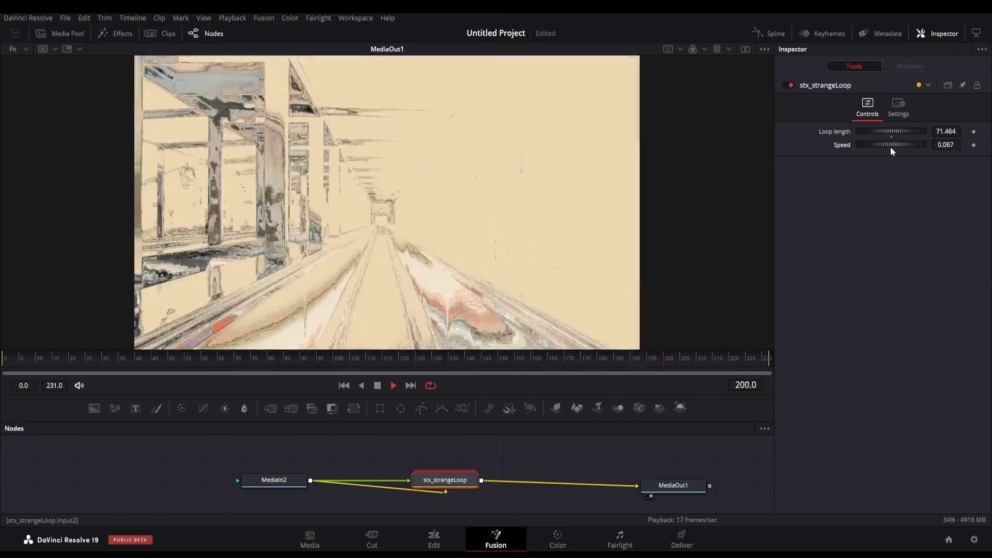
double_click(892, 131)
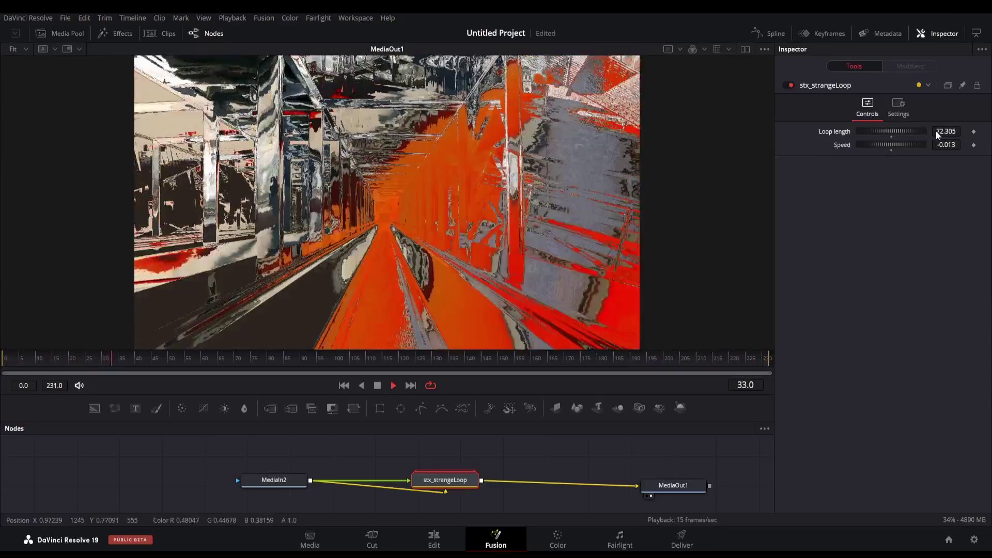
mouse_move(892, 130)
mouse_down()
mouse_move(893, 142)
mouse_move(907, 131)
mouse_up()
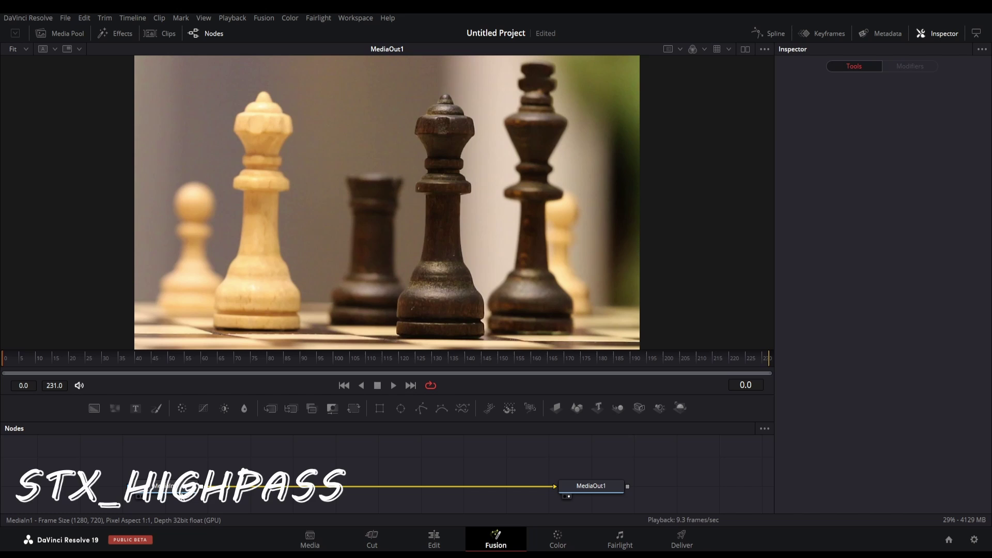
Add stx_highPass after the chess MediaIn1, enlarge its blur size, and preview playback.
click(162, 486)
key(shift+space)
text(stx_hi)
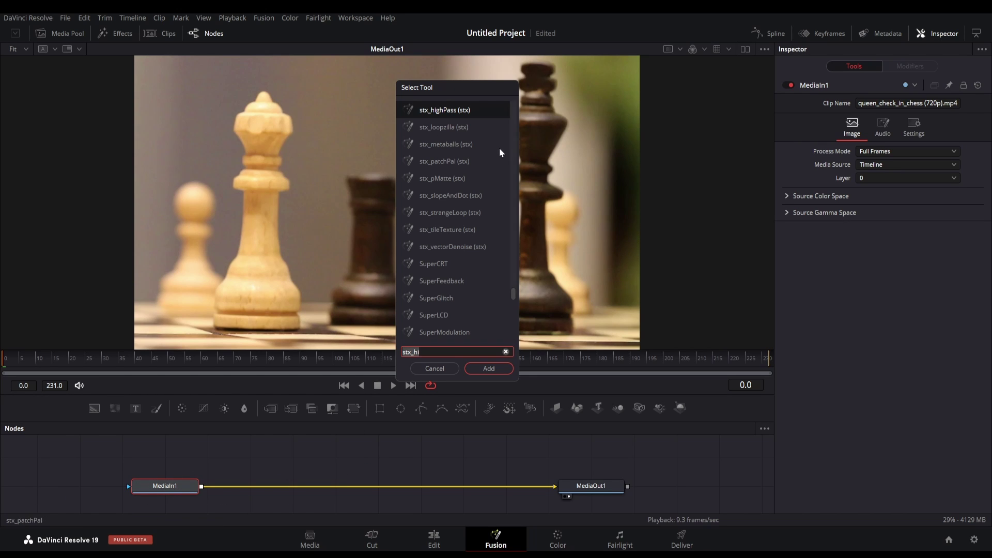
click(491, 368)
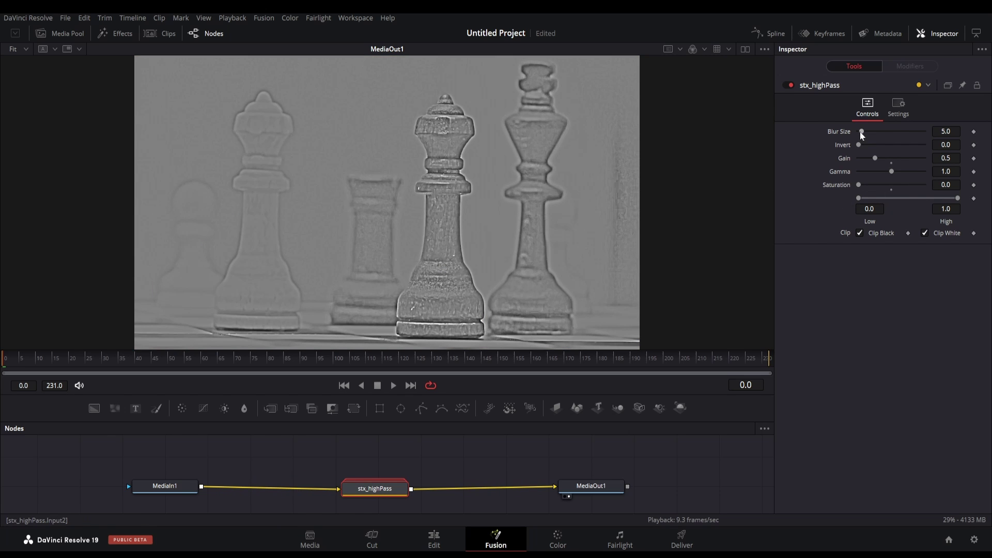
mouse_move(861, 131)
mouse_down()
mouse_move(895, 133)
mouse_move(864, 139)
mouse_move(869, 147)
mouse_move(931, 155)
mouse_move(856, 151)
mouse_move(897, 172)
mouse_move(898, 188)
mouse_move(881, 184)
mouse_move(885, 171)
mouse_move(871, 159)
mouse_move(895, 187)
mouse_move(856, 203)
mouse_up()
key(space)
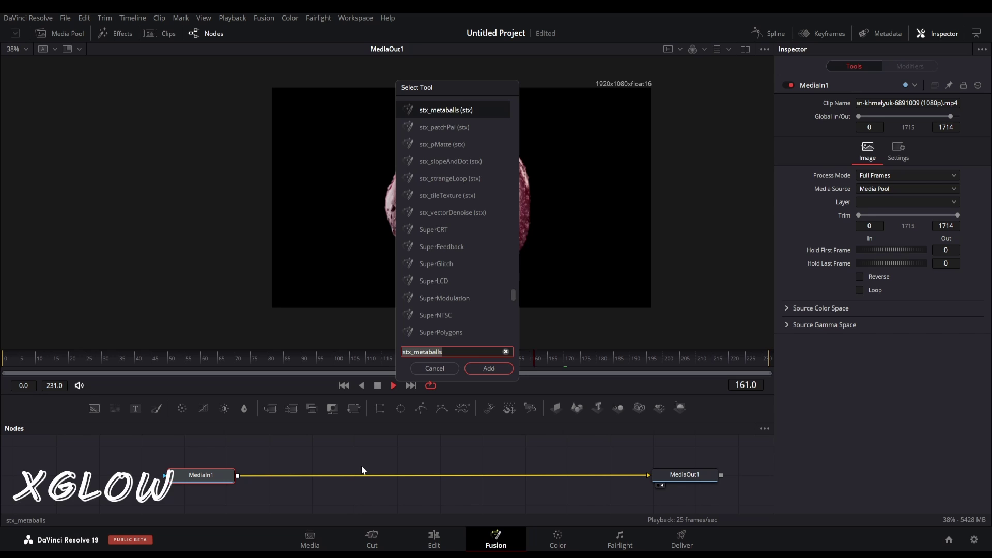
text(xglow)
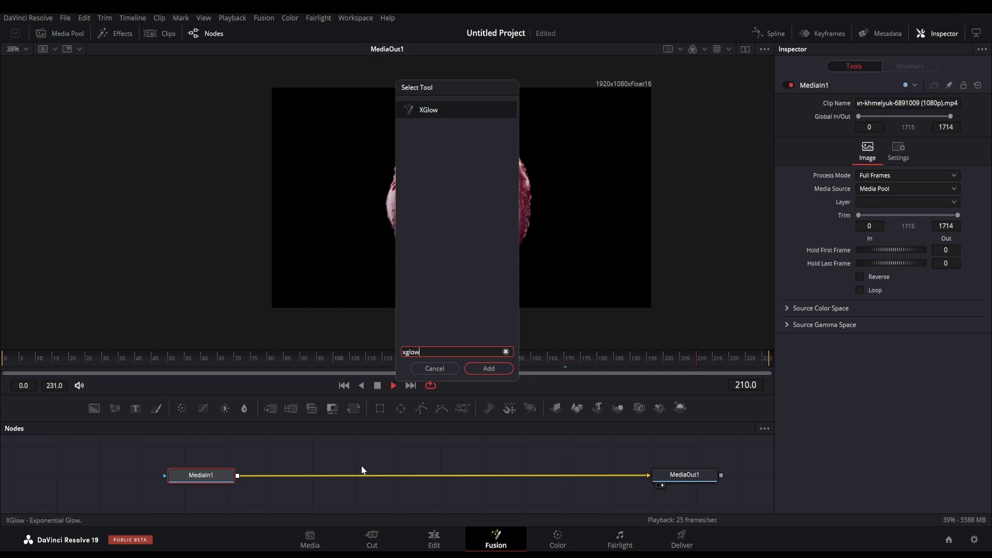
Add XGlow to the apple with smaller glow size and adjusted gain and source saturation.
click(493, 371)
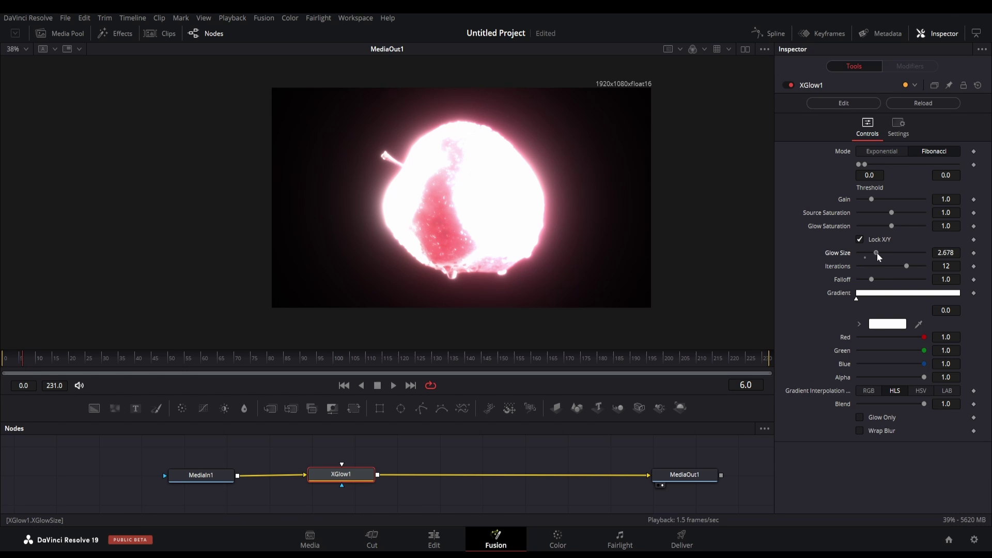
drag(864, 255, 862, 257)
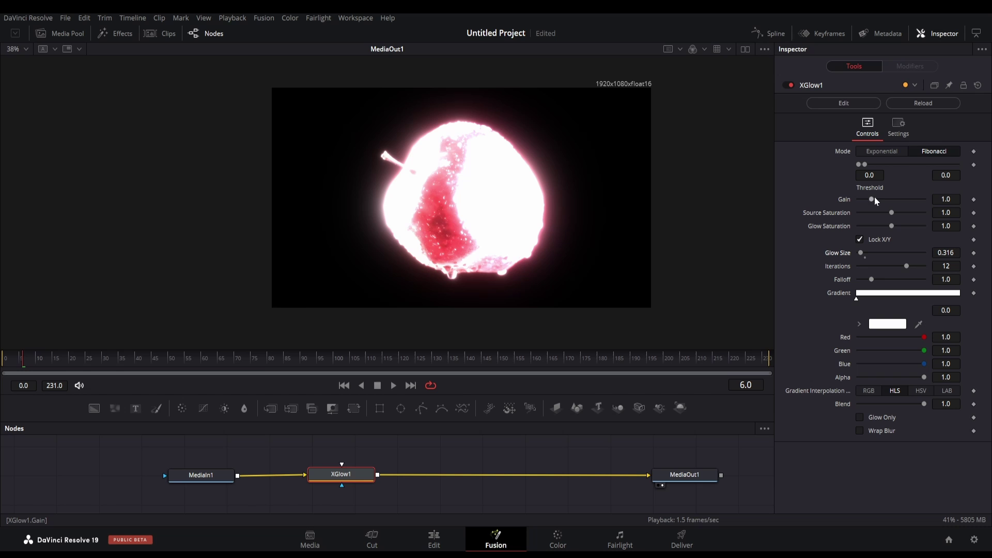
drag(861, 205, 879, 211)
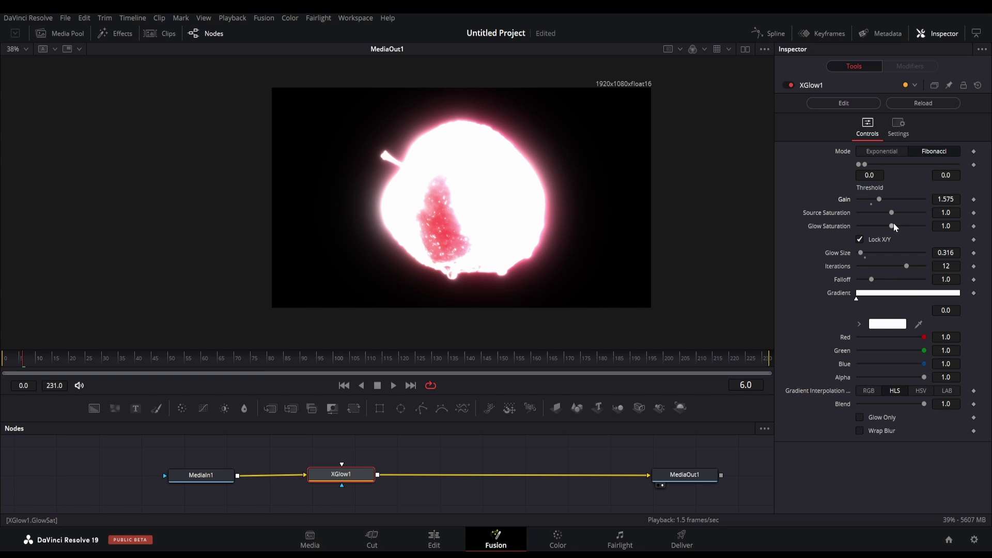
drag(892, 213, 881, 216)
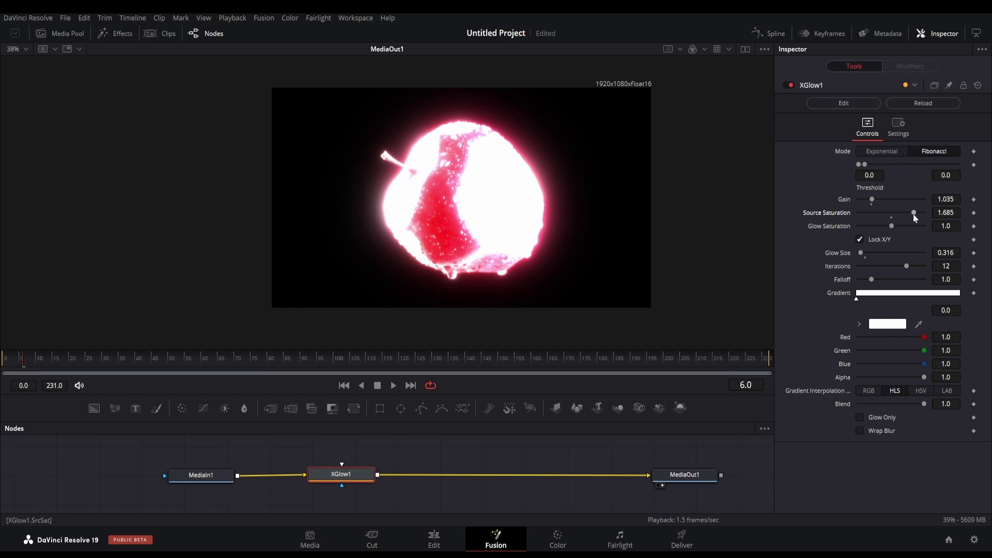
Change the XGlow gradient colour to blue.
click(884, 323)
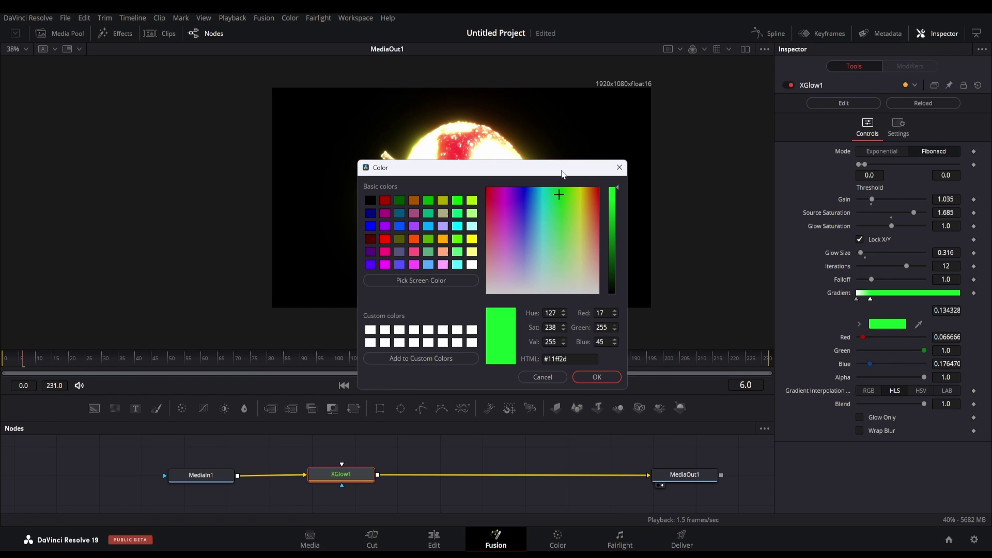
drag(562, 173, 765, 185)
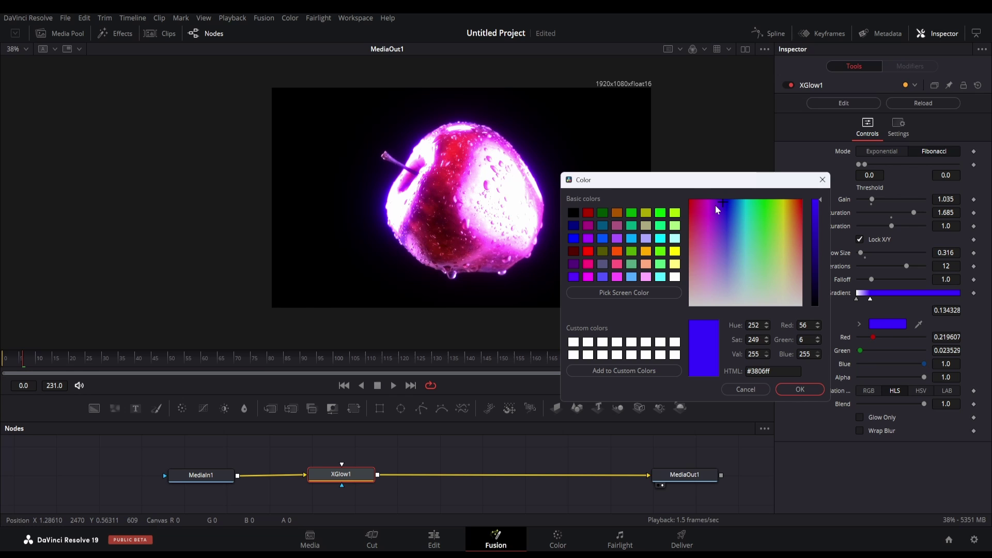
drag(715, 210, 728, 209)
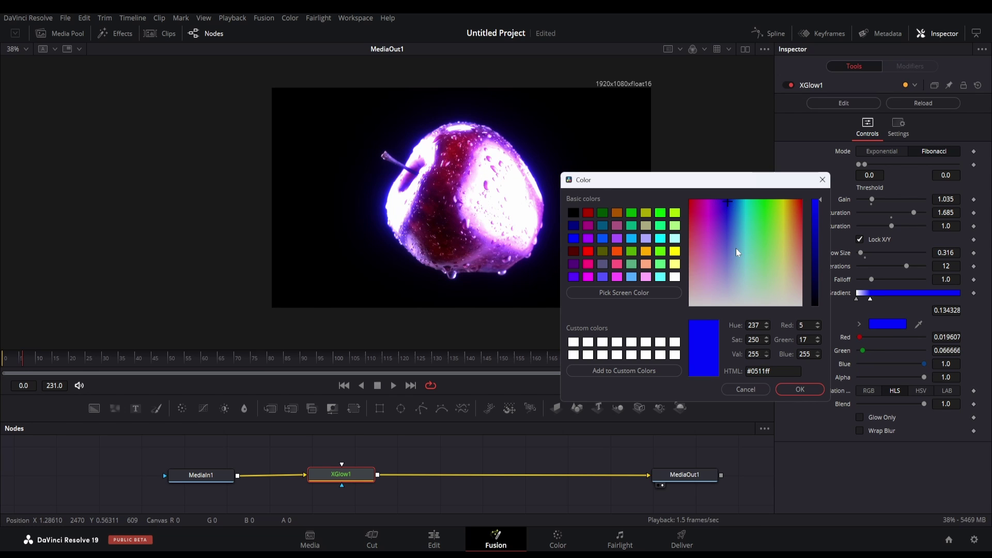
click(798, 389)
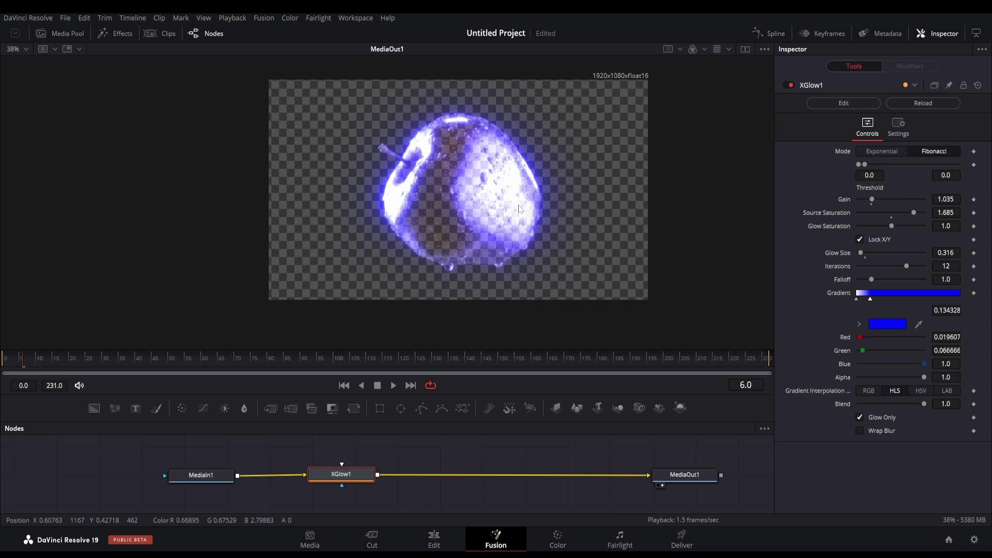
scroll(514, 194, up, 2)
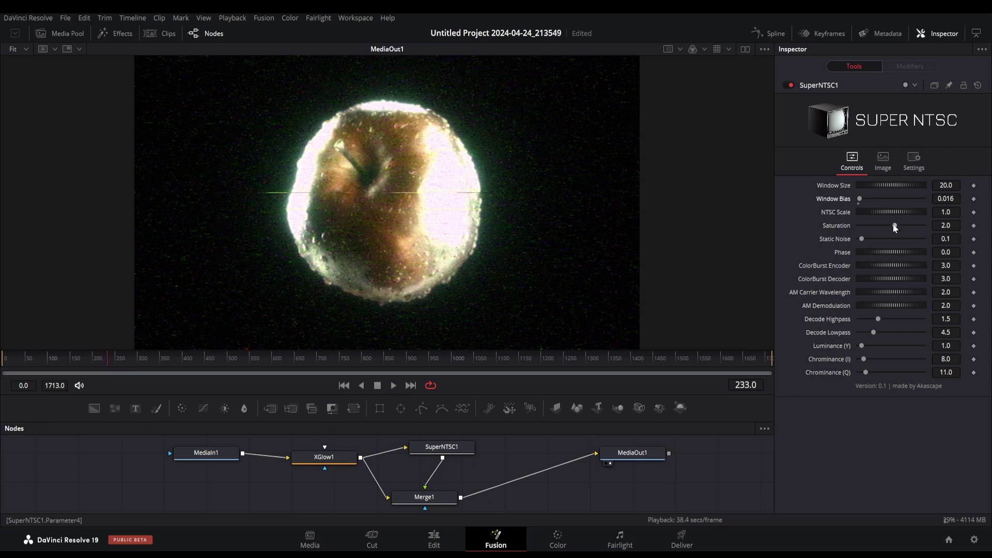
Tune Super NTSC saturation, static noise, decode lowpass, luminance, chrominance and colour burst decoder.
mouse_move(894, 227)
mouse_down()
mouse_move(920, 225)
mouse_move(867, 238)
mouse_up()
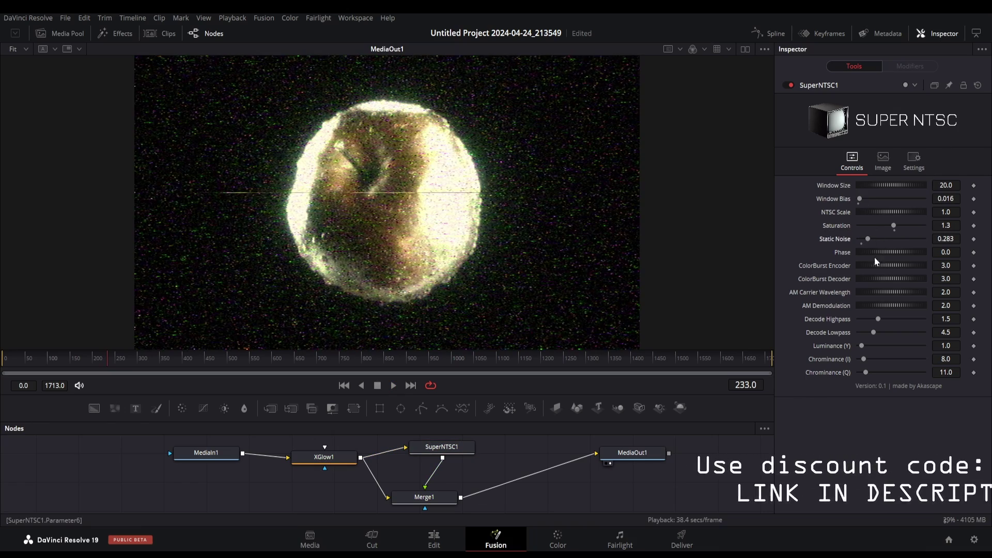
drag(873, 332, 889, 332)
key(space)
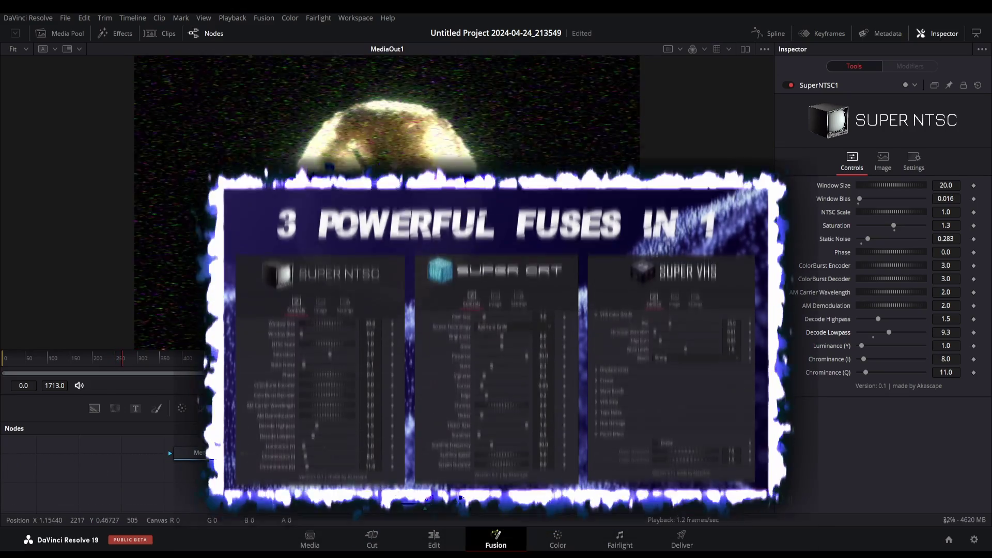
drag(862, 346, 909, 373)
drag(894, 225, 900, 226)
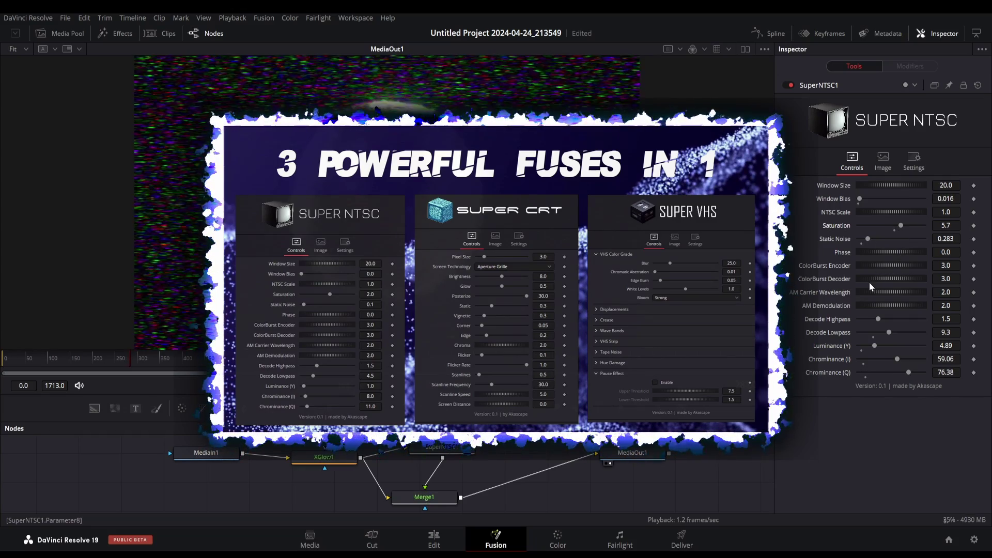
drag(869, 282, 924, 277)
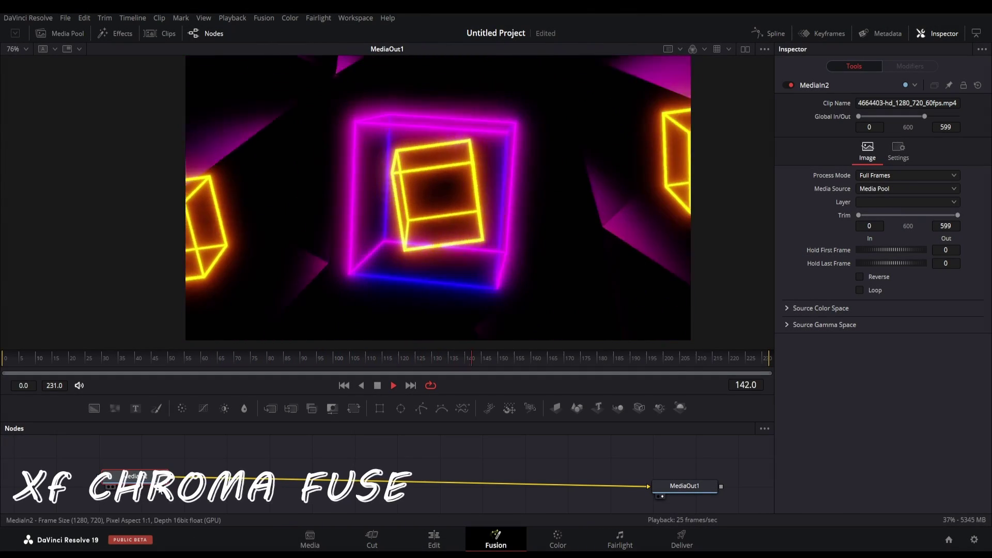
Add XfChroma Fuse after MediaIn2 via an 'xfchr' search and stop playback.
key(shift+space)
text(xf)
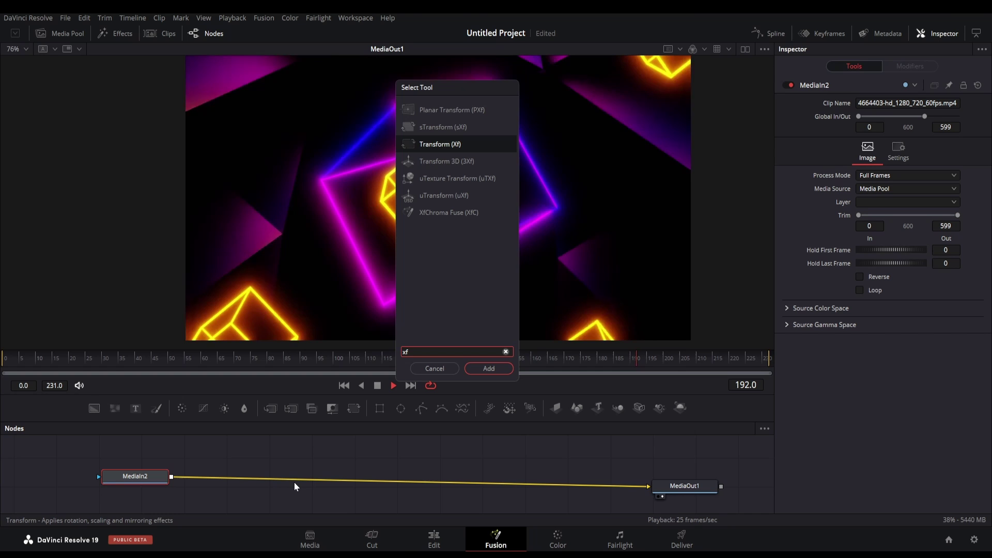
text(chr)
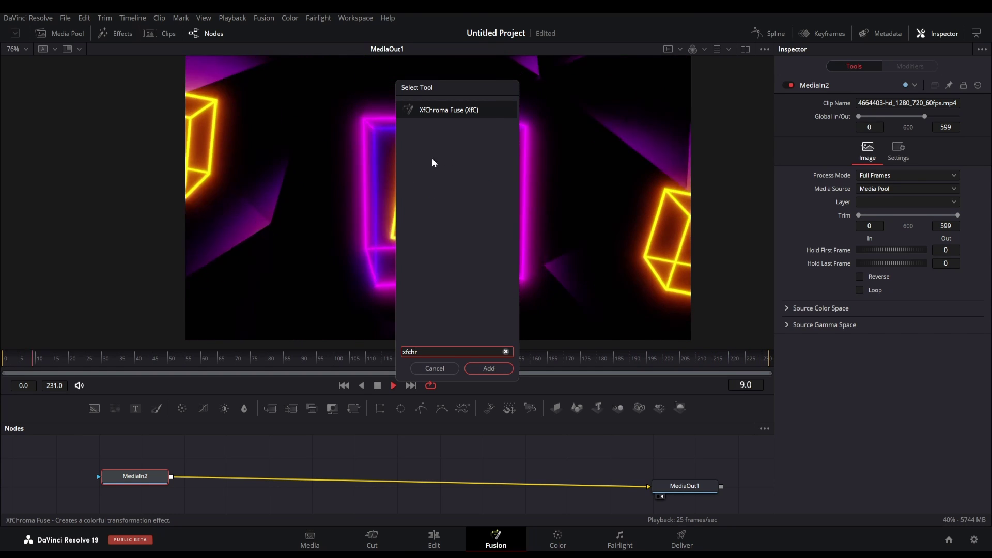
click(488, 369)
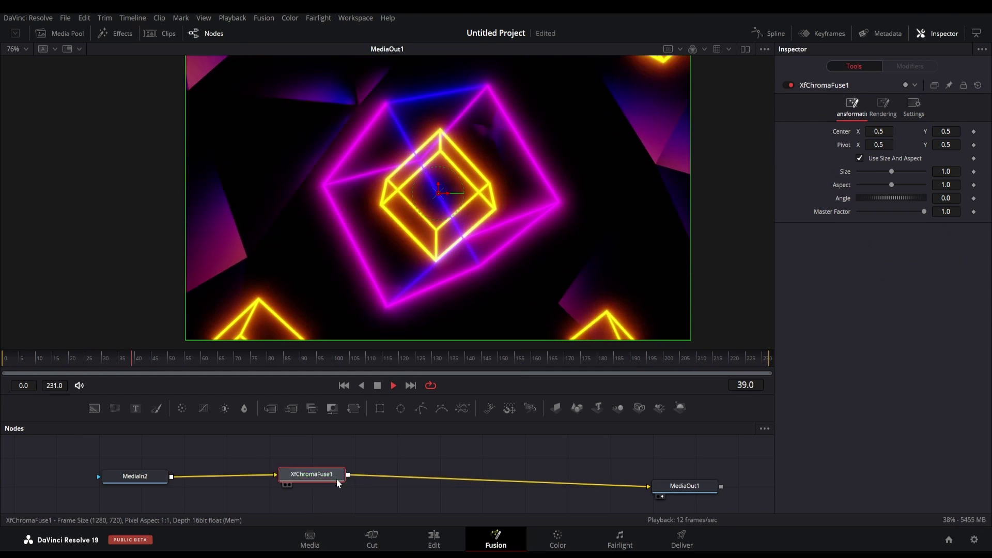
key(space)
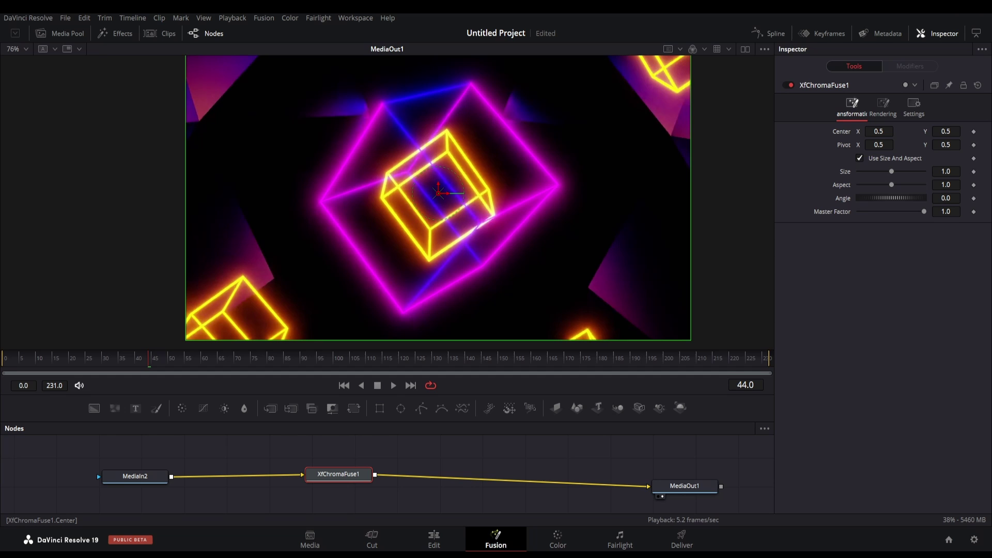
Shift the XfChroma centre right, set size 2.14 and angle 75.7, and lower master factor.
mouse_move(440, 191)
mouse_down()
mouse_move(449, 192)
mouse_move(450, 173)
mouse_up()
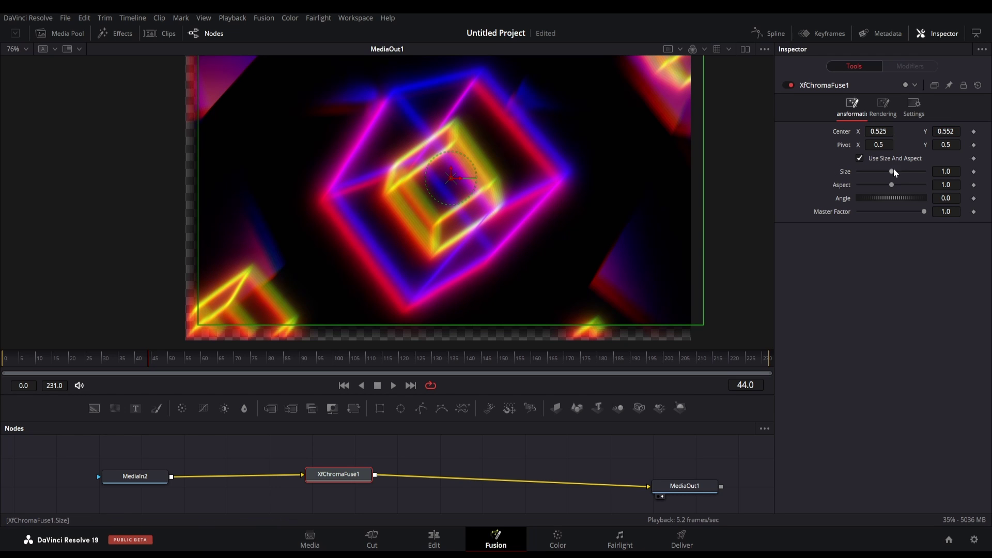
drag(894, 172, 902, 176)
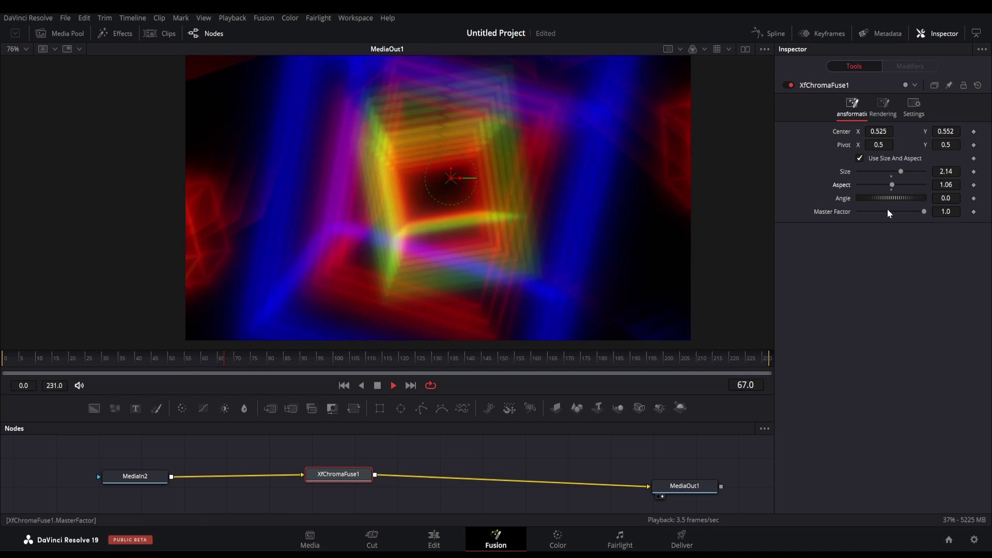
drag(908, 212, 923, 229)
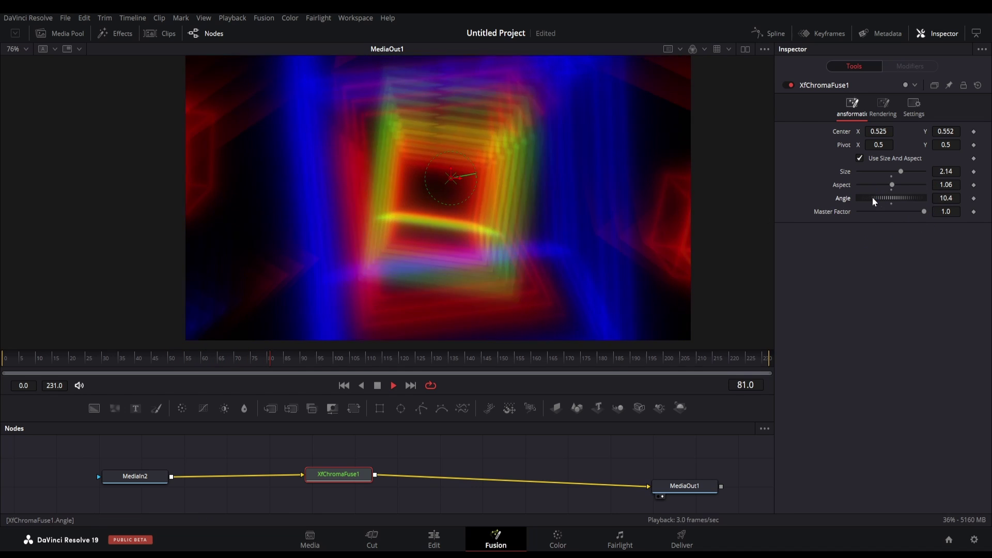
mouse_move(874, 202)
mouse_down()
mouse_move(892, 199)
mouse_move(883, 202)
mouse_up()
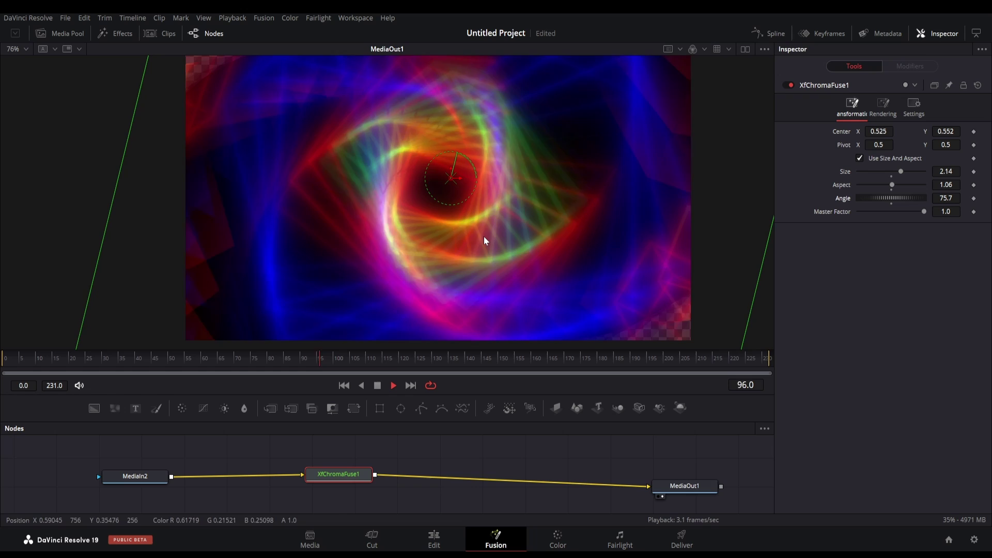
drag(450, 177, 451, 178)
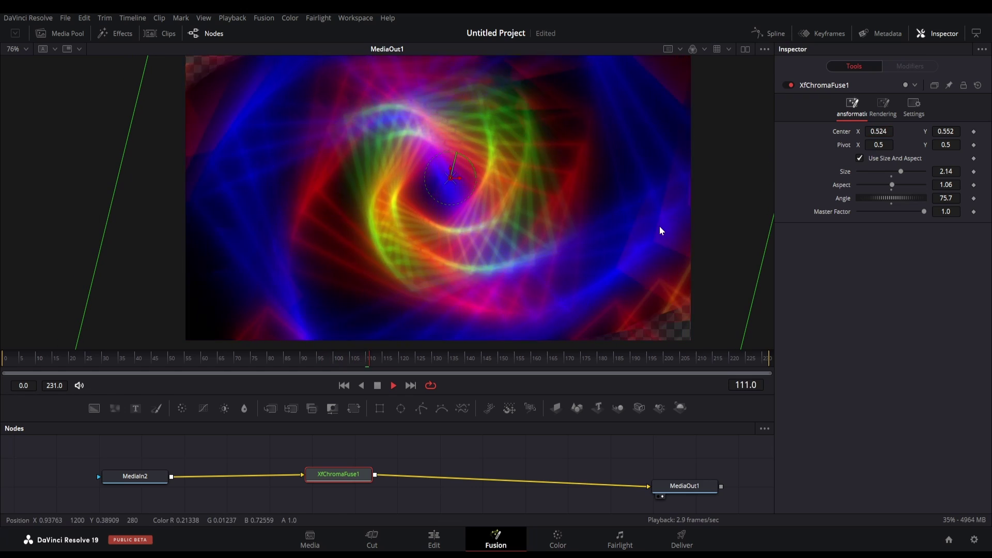
drag(925, 210, 908, 217)
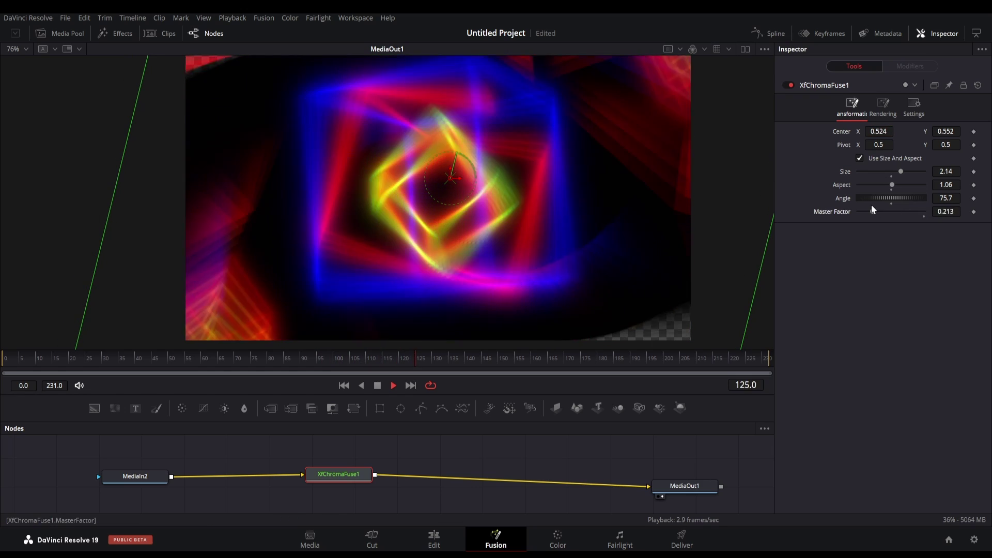